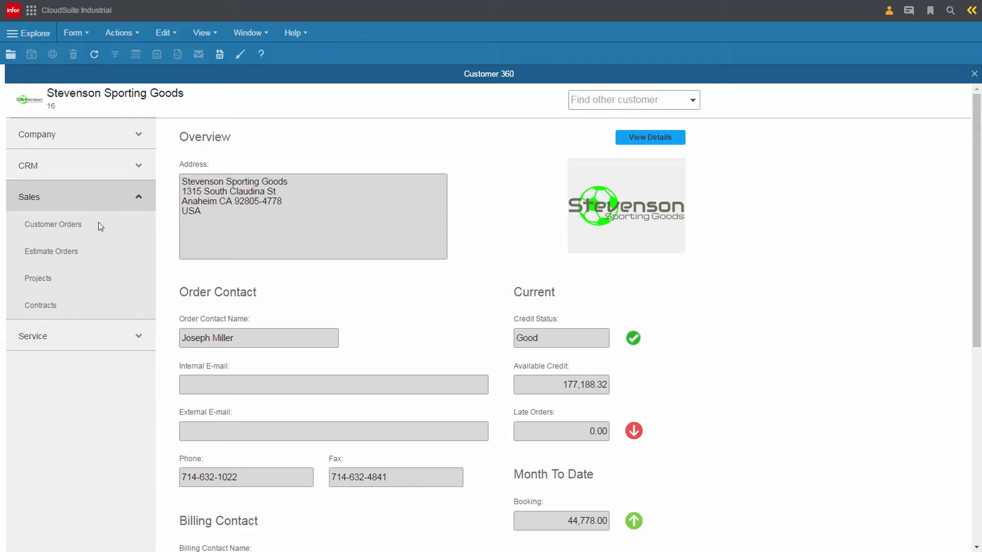
- Copy the customer's only estimate order in full to a new Regular CO customer order using Copy Estimates
{"action": "left_click", "coordinate": [70, 256]}
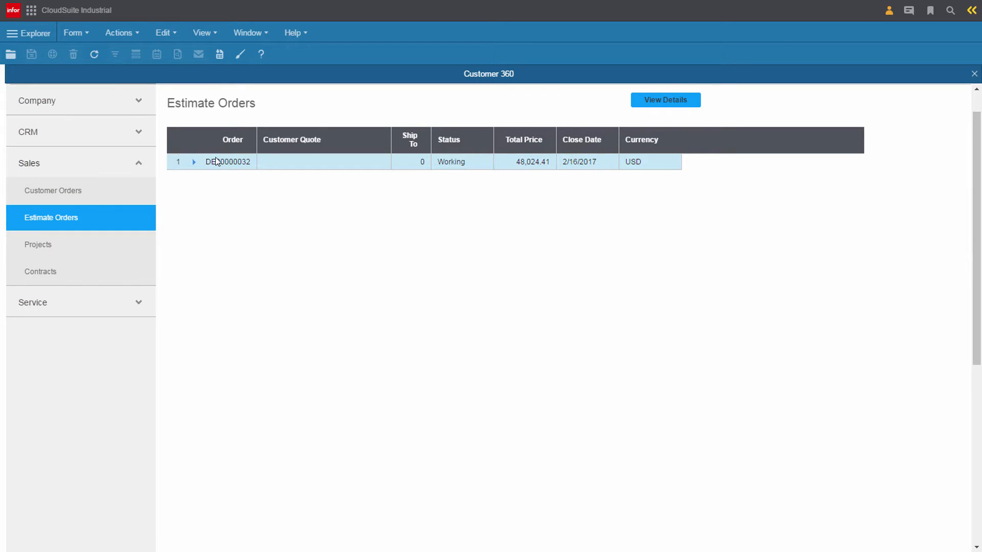
{"action": "left_click", "coordinate": [655, 101]}
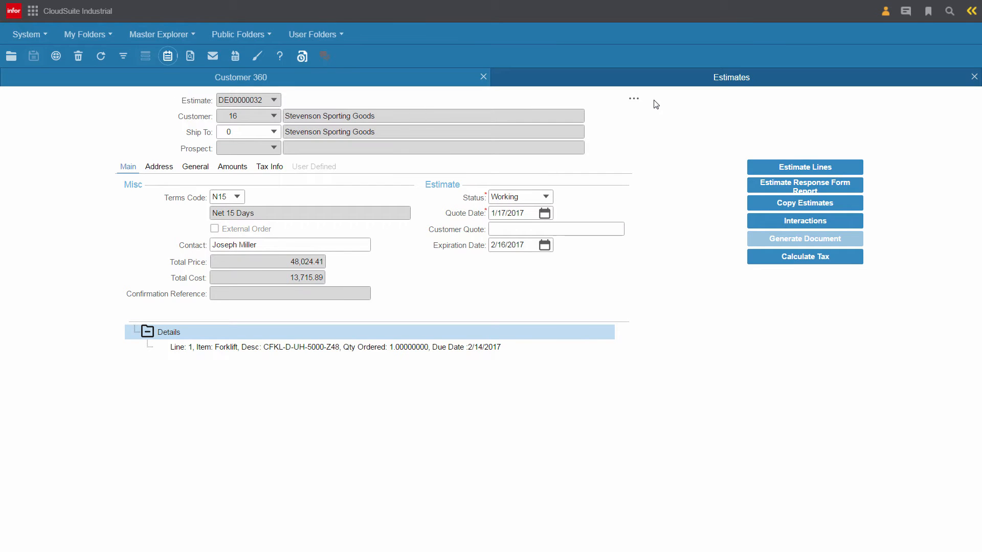
{"action": "left_click", "coordinate": [758, 204]}
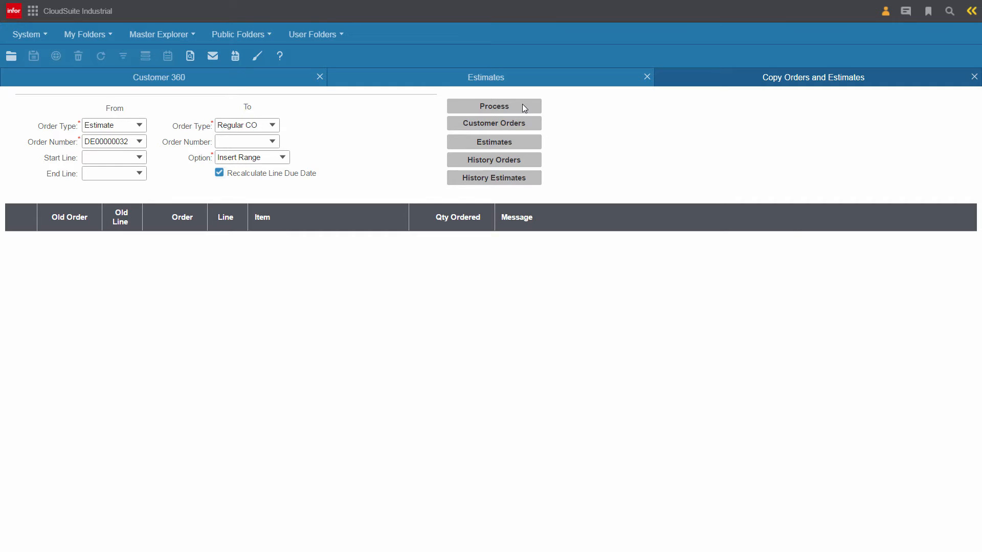
{"action": "left_click", "coordinate": [522, 105]}
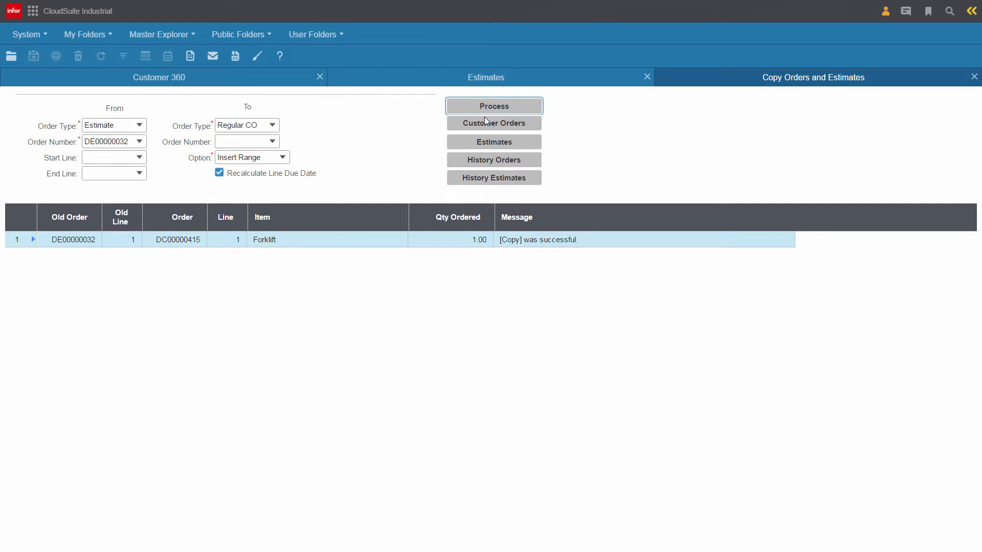
- Open the details of the copied Forklift order line and set its due date to 2/21/2017
{"action": "right_click", "coordinate": [190, 248]}
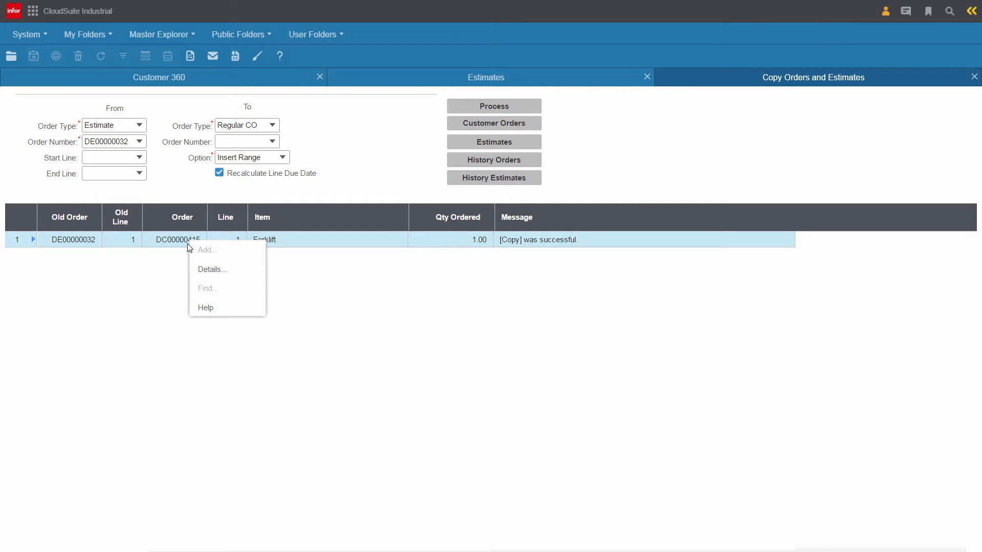
{"action": "left_click", "coordinate": [217, 271]}
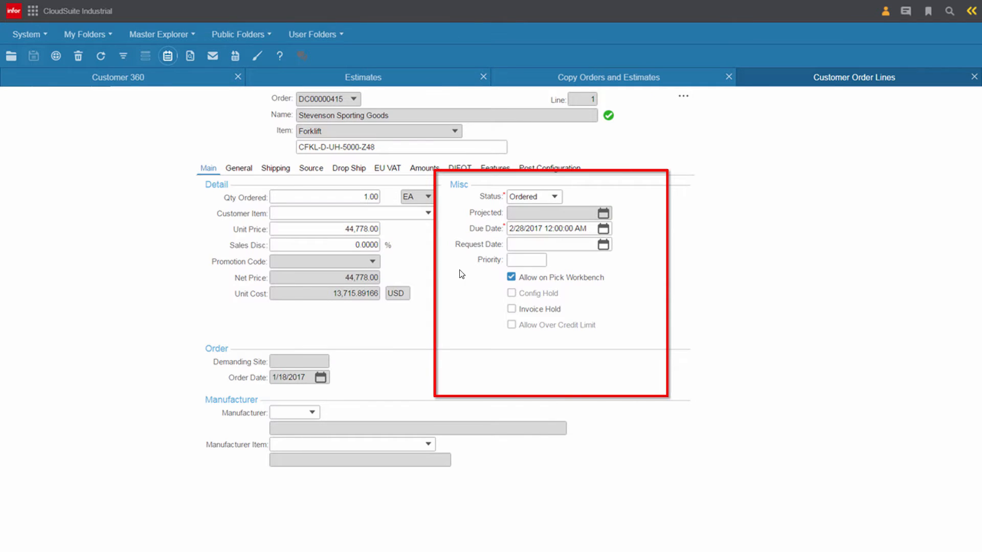
{"action": "left_click", "coordinate": [556, 228]}
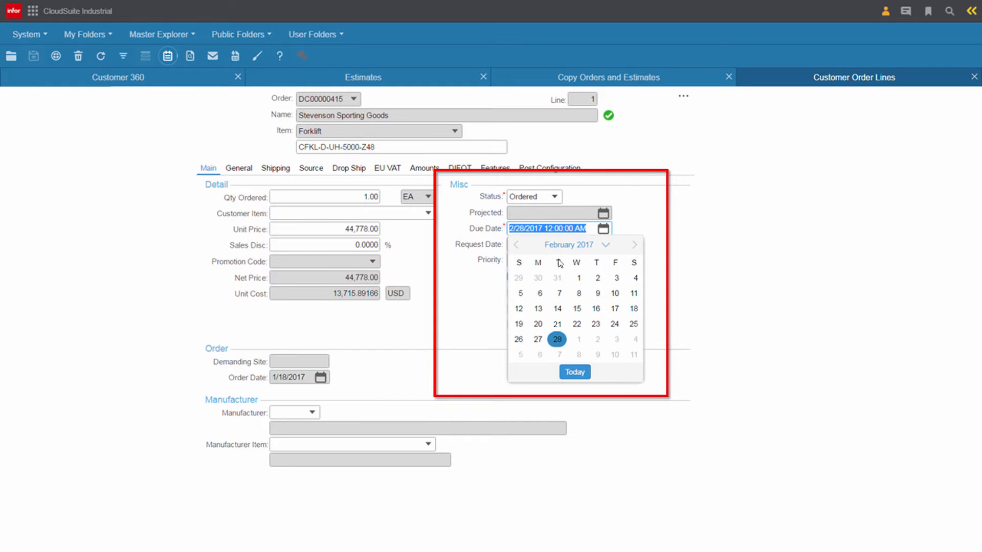
{"action": "left_click", "coordinate": [562, 327]}
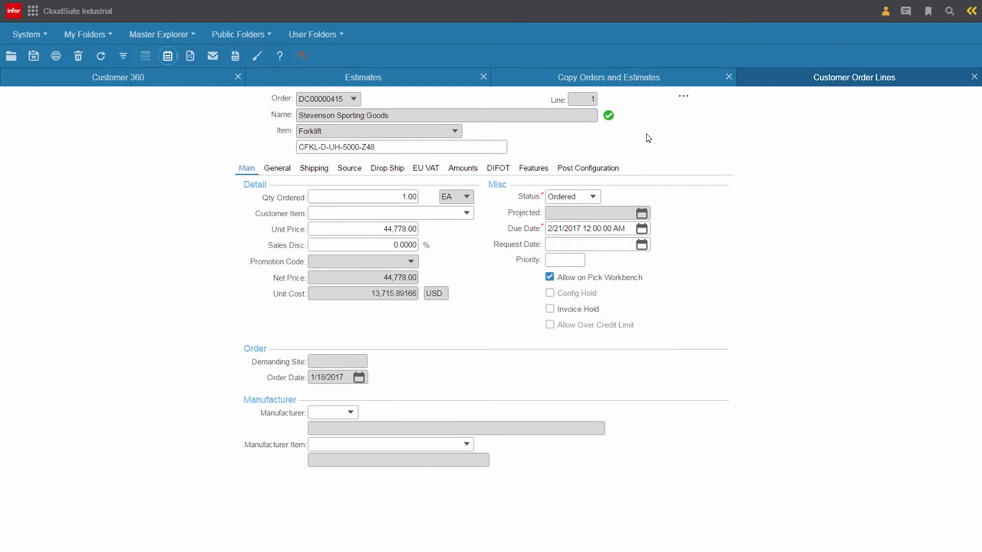
- Source the Forklift order line with a new job, and run Get CTP, accepting the projected date 2/24/2017 as due date
{"action": "left_click", "coordinate": [683, 98]}
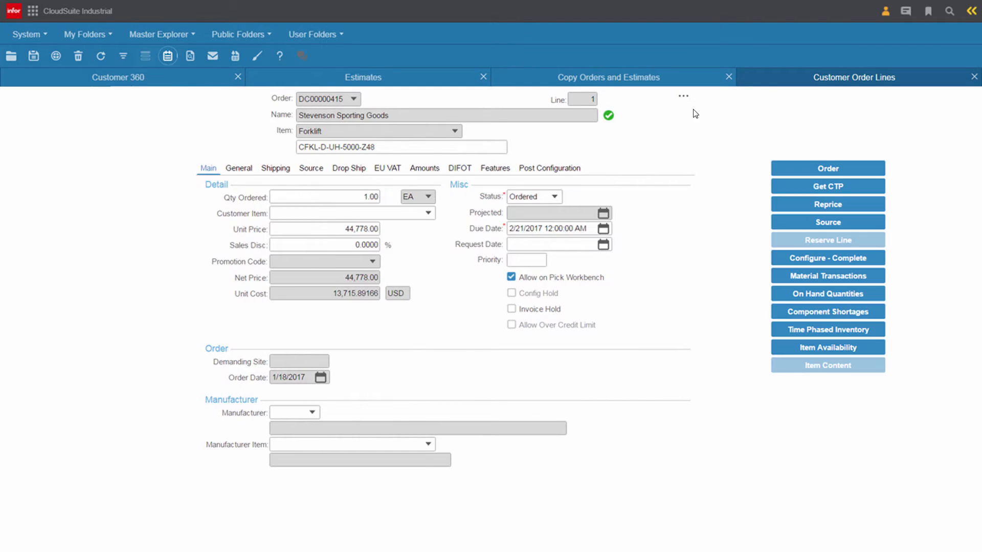
{"action": "left_click", "coordinate": [778, 221]}
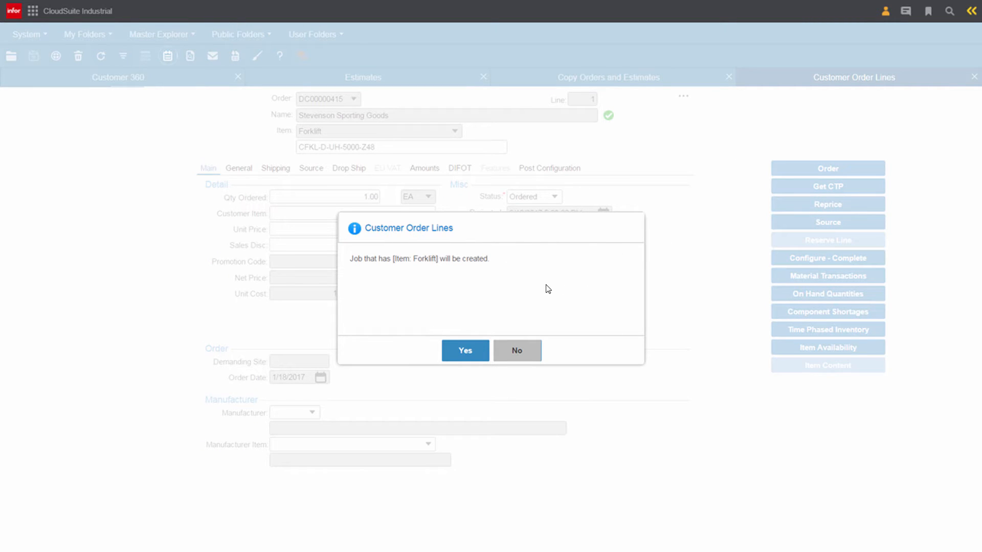
{"action": "left_click", "coordinate": [462, 354]}
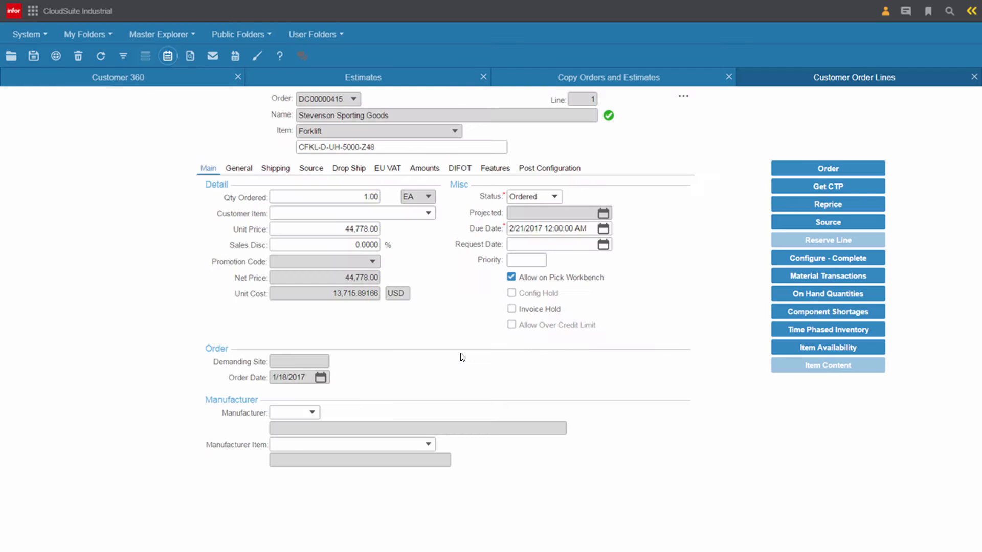
{"action": "left_click", "coordinate": [807, 185]}
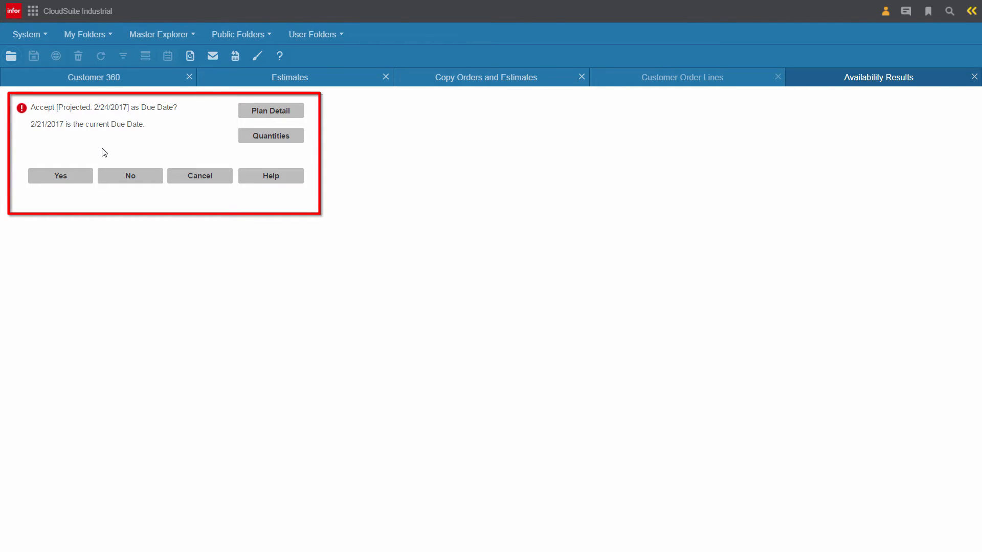
{"action": "left_click", "coordinate": [73, 175]}
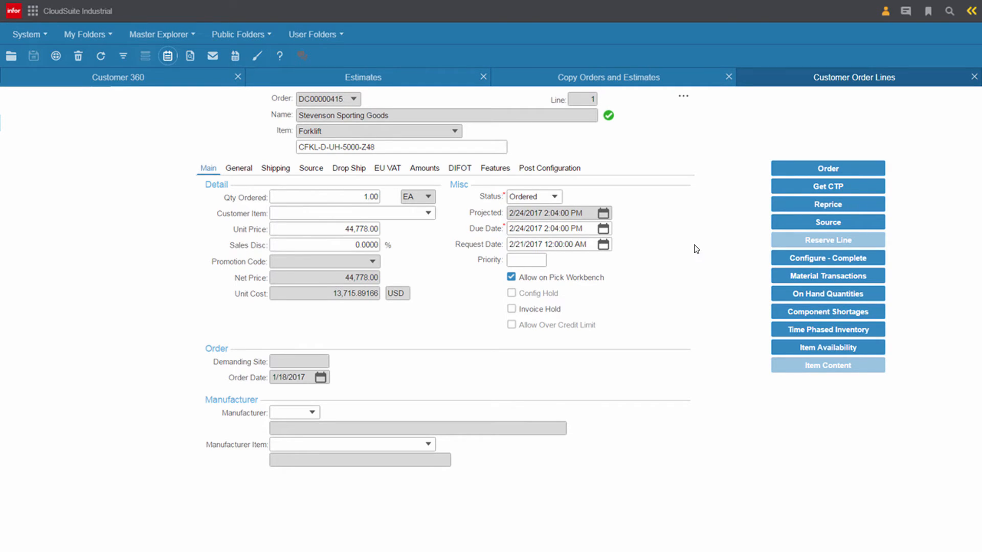
- From the line's source job order, share a post mentioning the colleague and asking "can we bring this job forward to meet customer request?"
{"action": "left_click", "coordinate": [794, 222]}
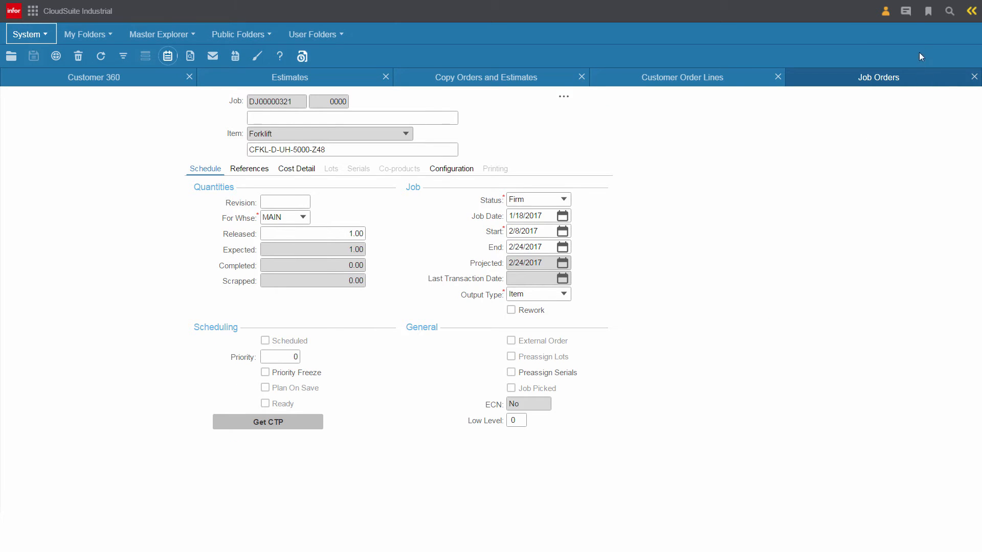
{"action": "left_click", "coordinate": [906, 11]}
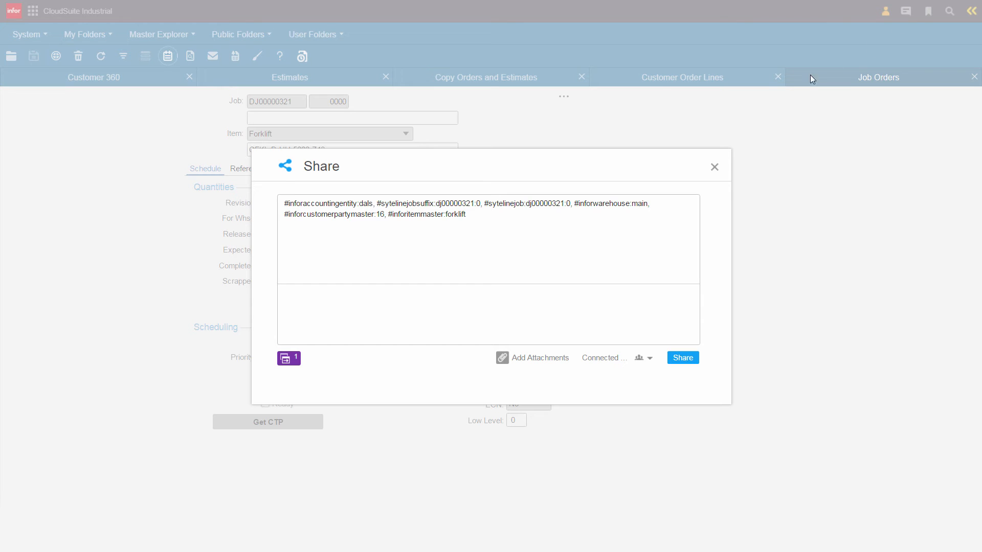
{"action": "left_click", "coordinate": [304, 241]}
{"action": "type", "text": "@Kirk"}
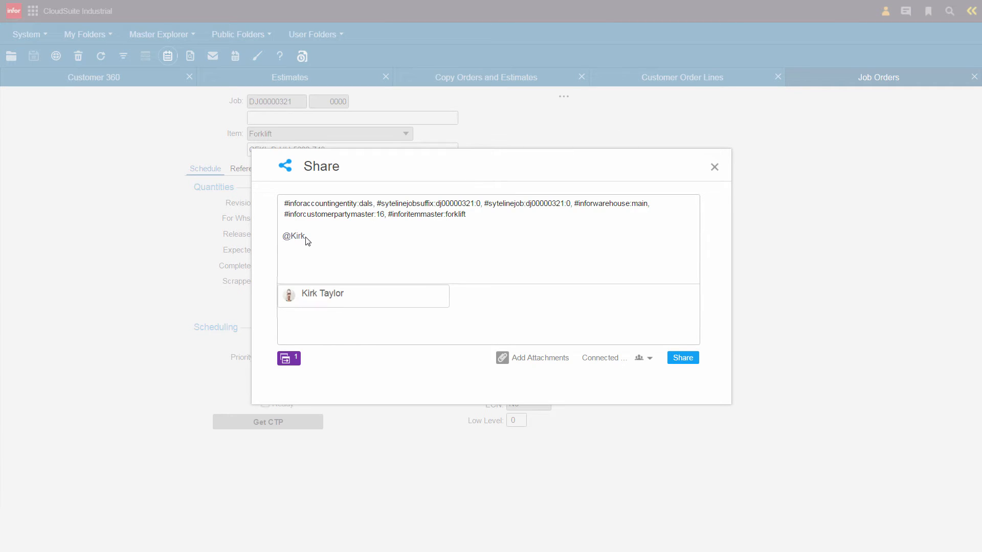
{"action": "left_click", "coordinate": [336, 302]}
{"action": "type", "text": "Kirk, can we bring this job"}
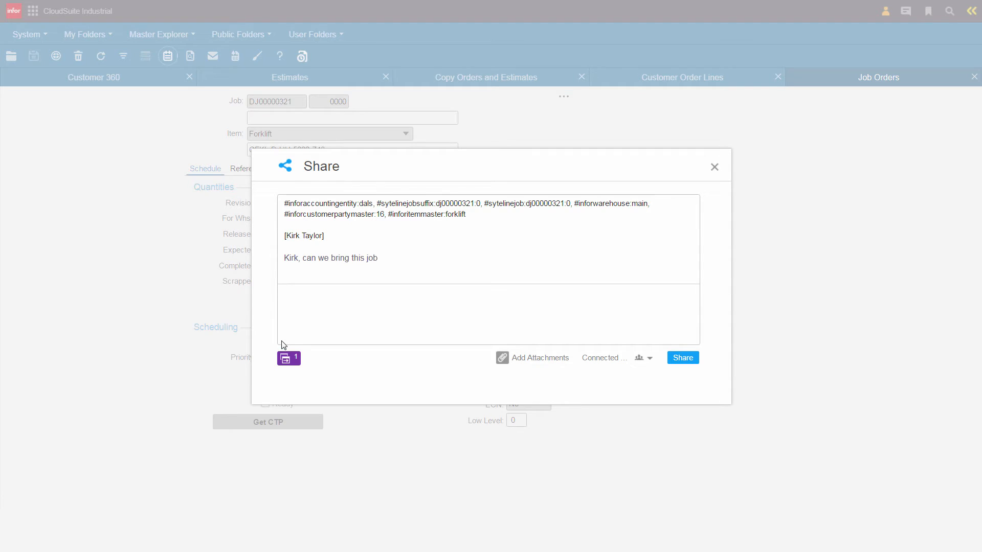
{"action": "type", "text": " forward to meet customer request?"}
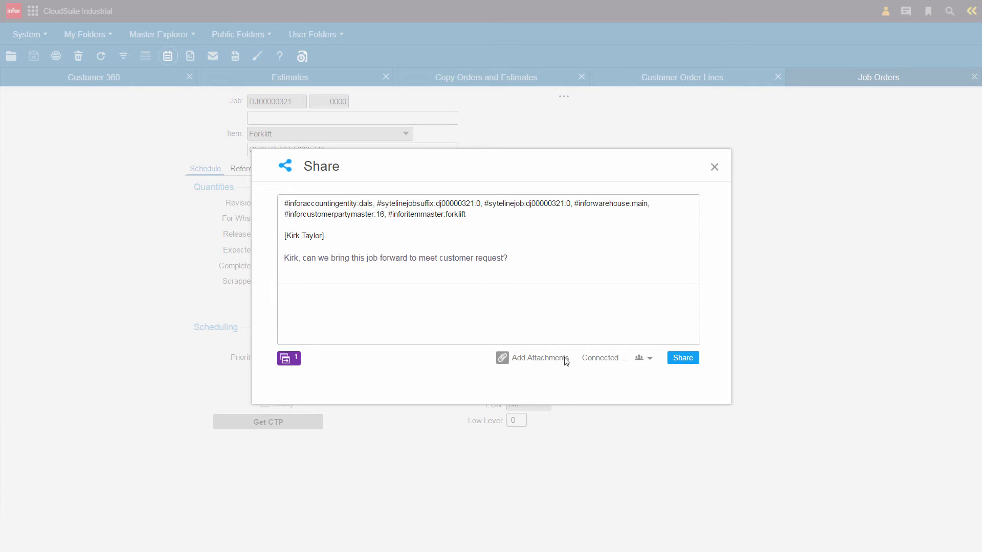
{"action": "left_click", "coordinate": [678, 358]}
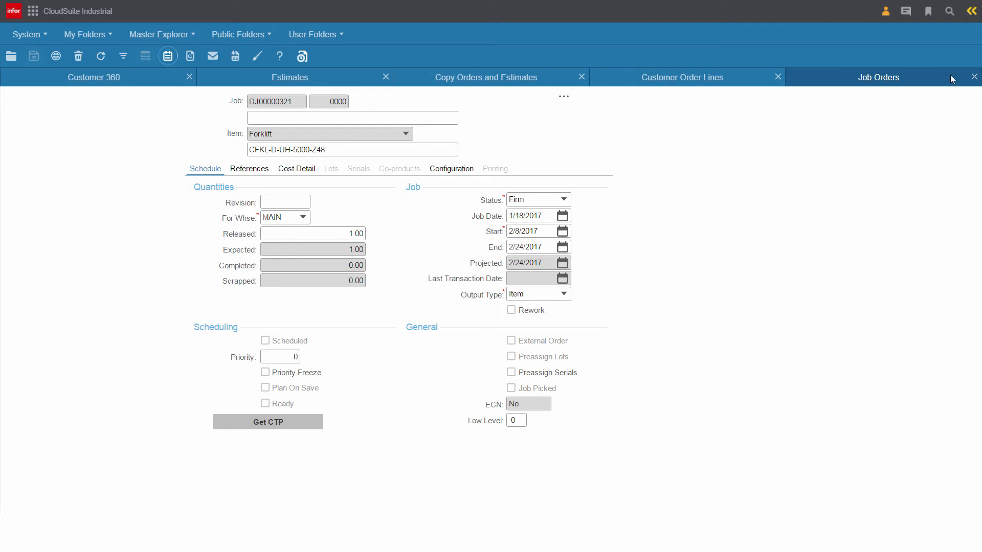
- Close the job order, customer order line, copy and estimate forms to return to the Customer 360 view
{"action": "left_click", "coordinate": [974, 77]}
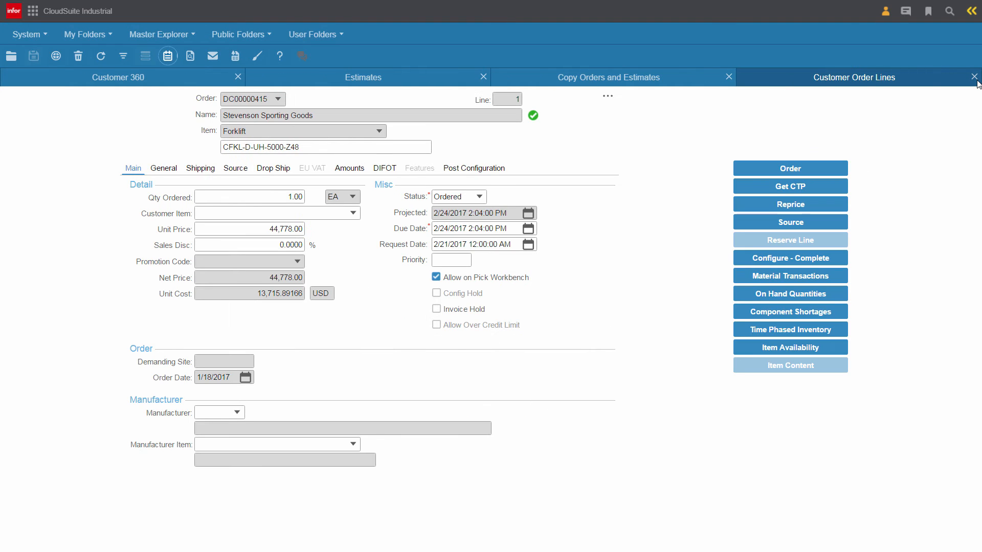
{"action": "left_click", "coordinate": [974, 77]}
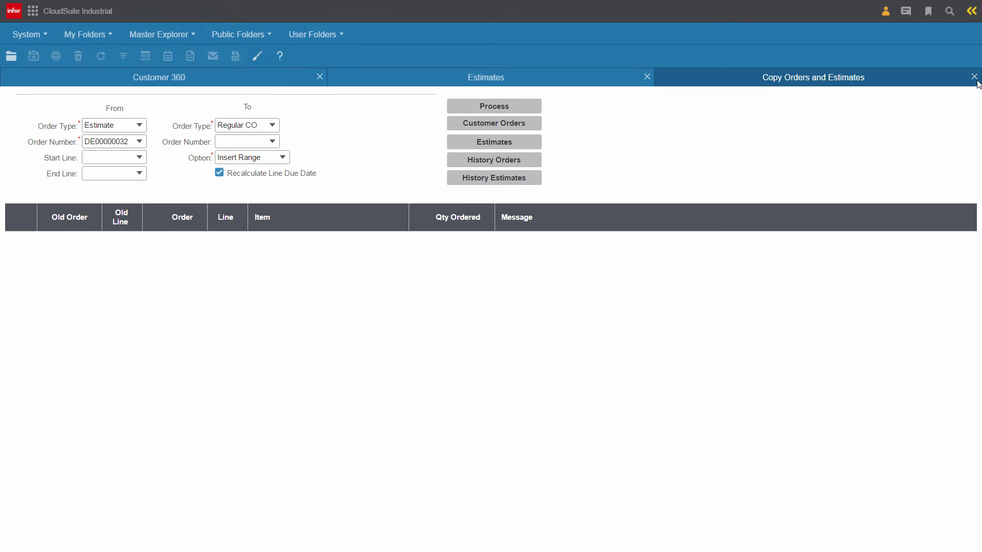
{"action": "left_click", "coordinate": [974, 78]}
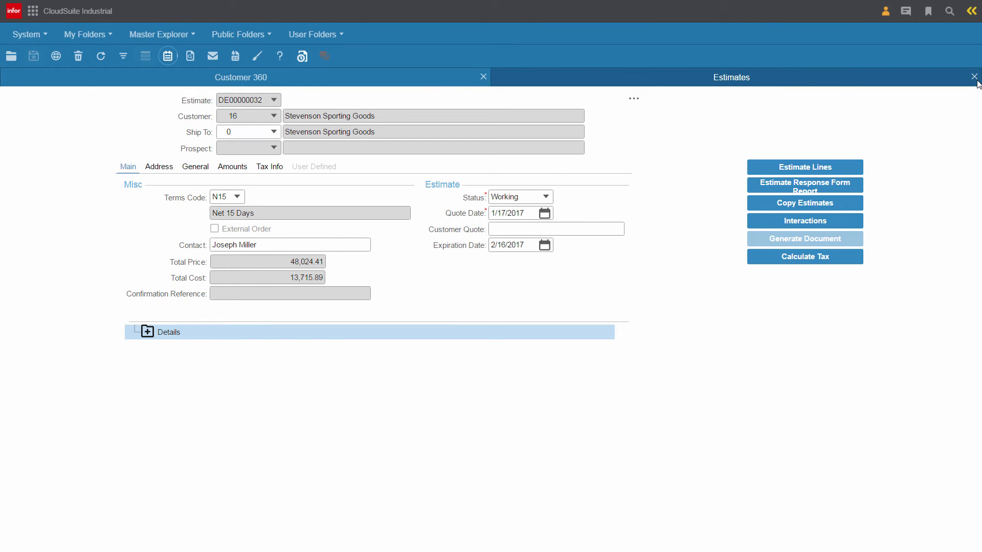
{"action": "left_click", "coordinate": [974, 77]}
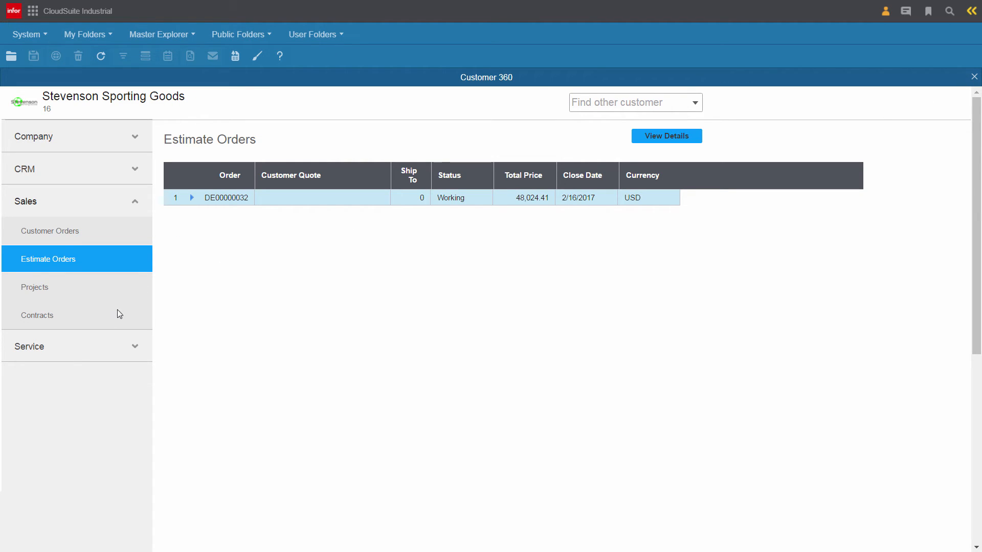
- Open the customer's service incident "Problem With O-Ring On Forklift" and go to its destination purchase order line
{"action": "left_click", "coordinate": [53, 356]}
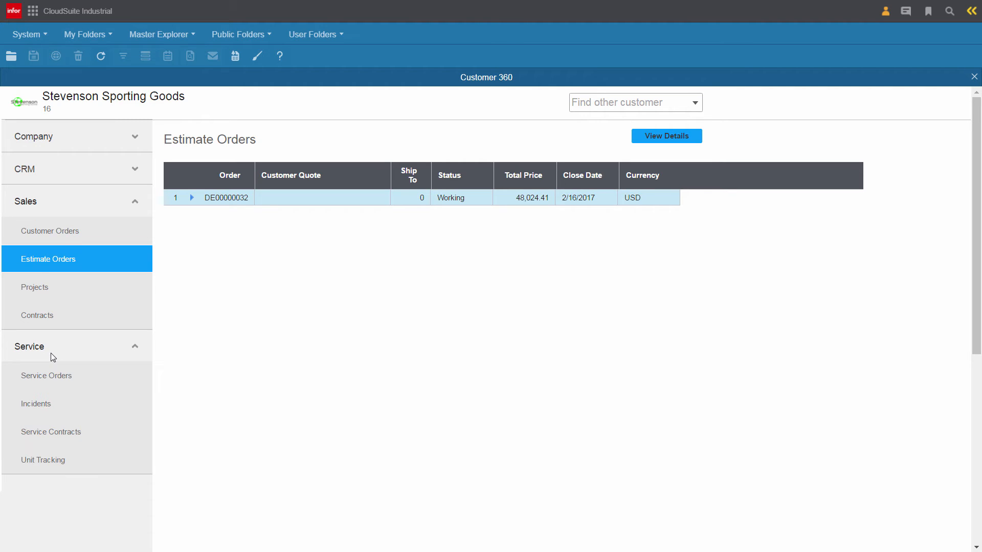
{"action": "left_click", "coordinate": [48, 405]}
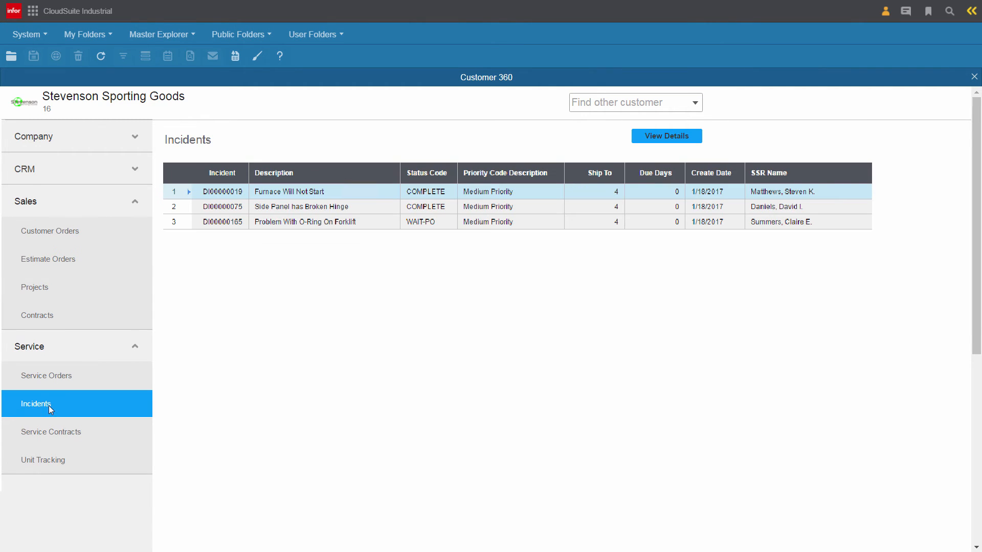
{"action": "left_click", "coordinate": [365, 226]}
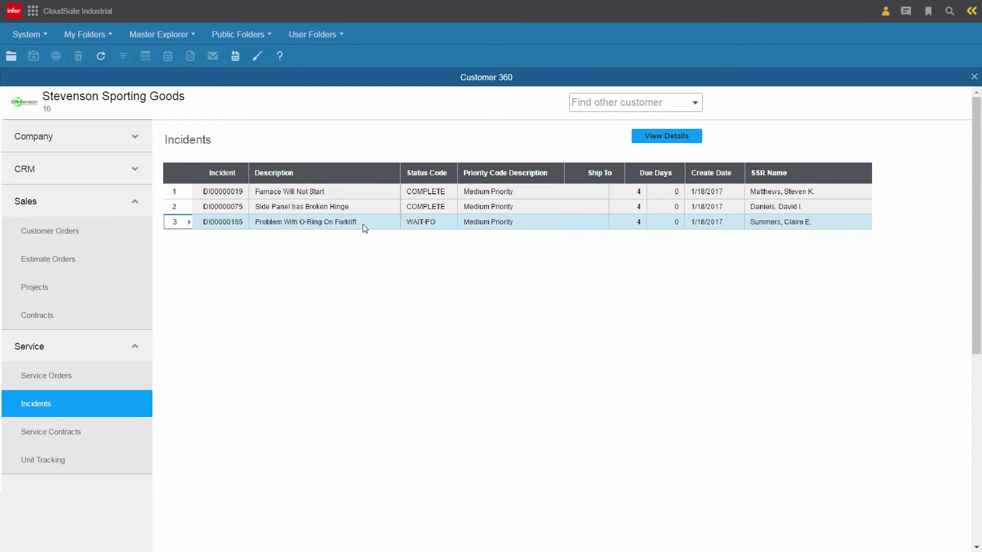
{"action": "left_click", "coordinate": [642, 137]}
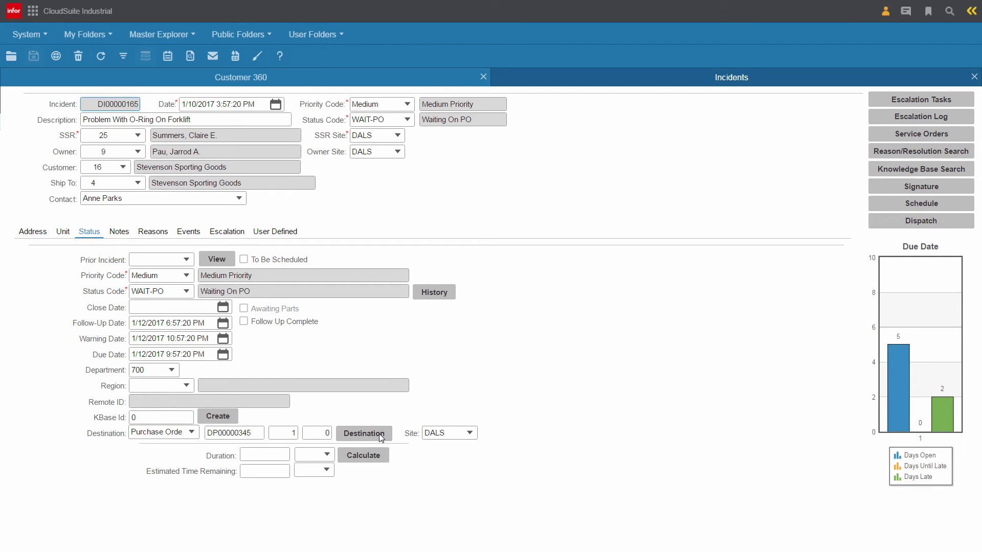
{"action": "left_click", "coordinate": [364, 434]}
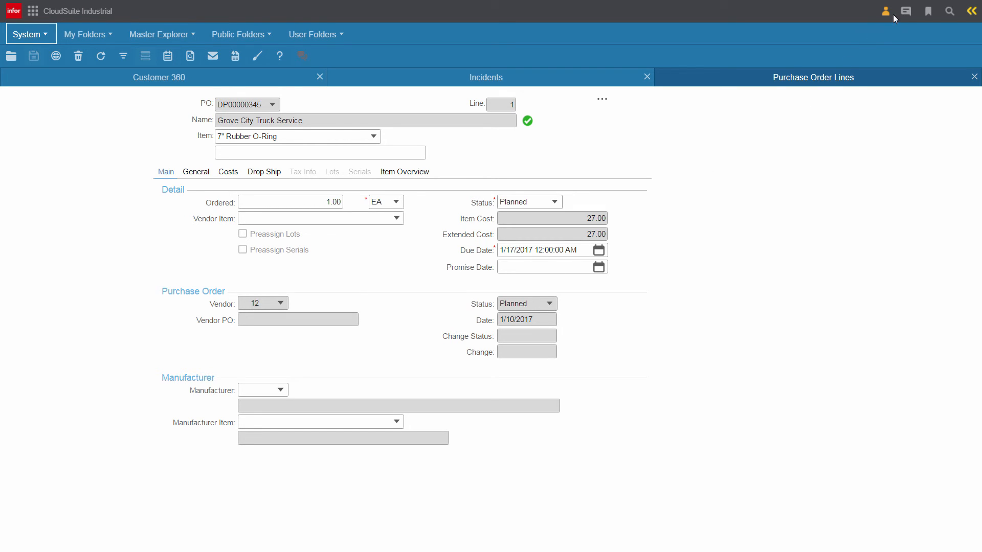
- Share a post about the 7" Rubber O-Ring purchase order line, mentioning the colleague and asking "can we bring this PO item in earlier?"
{"action": "left_click", "coordinate": [912, 7]}
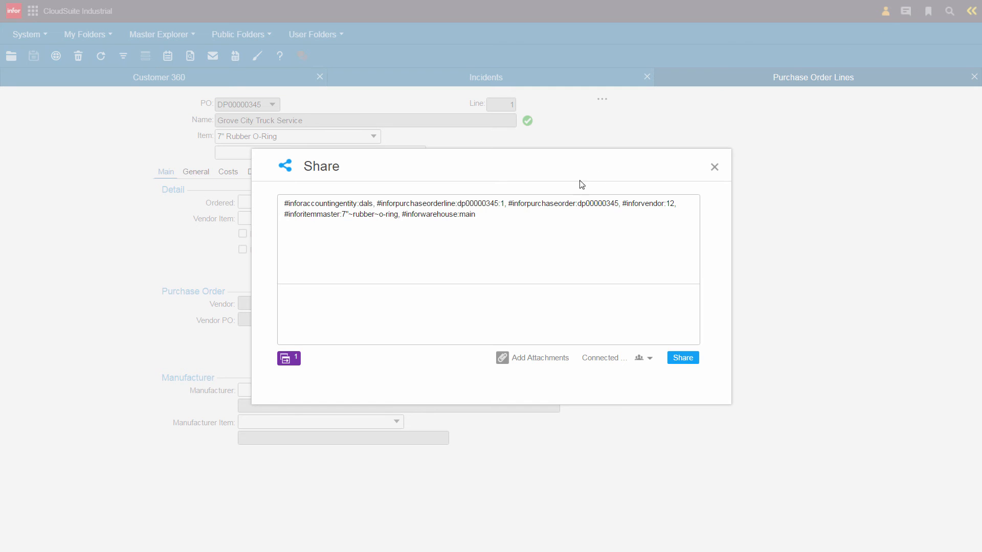
{"action": "left_click", "coordinate": [285, 244]}
{"action": "type", "text": "@Paul"}
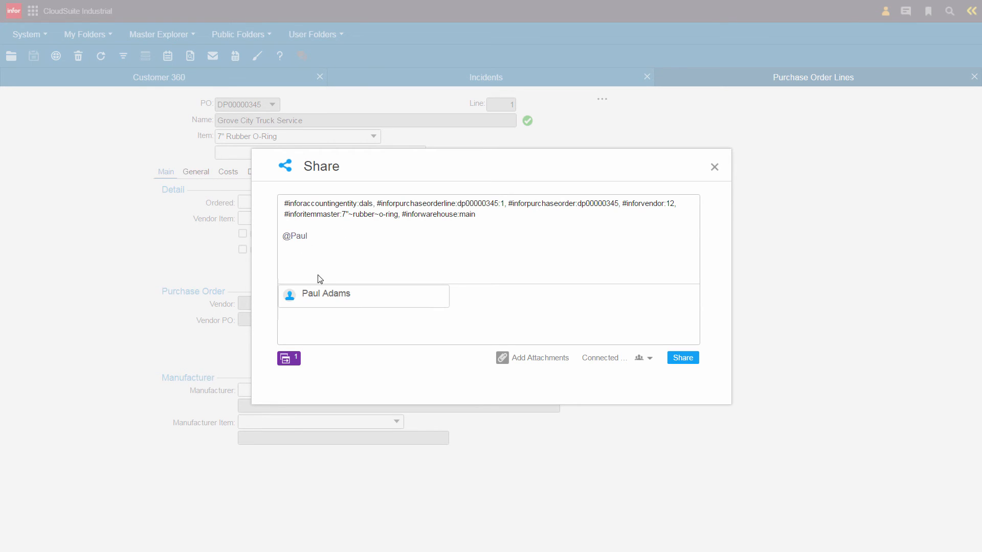
{"action": "left_click", "coordinate": [336, 296]}
{"action": "type", "text": "Paul, can we bring this PO item in earlier?"}
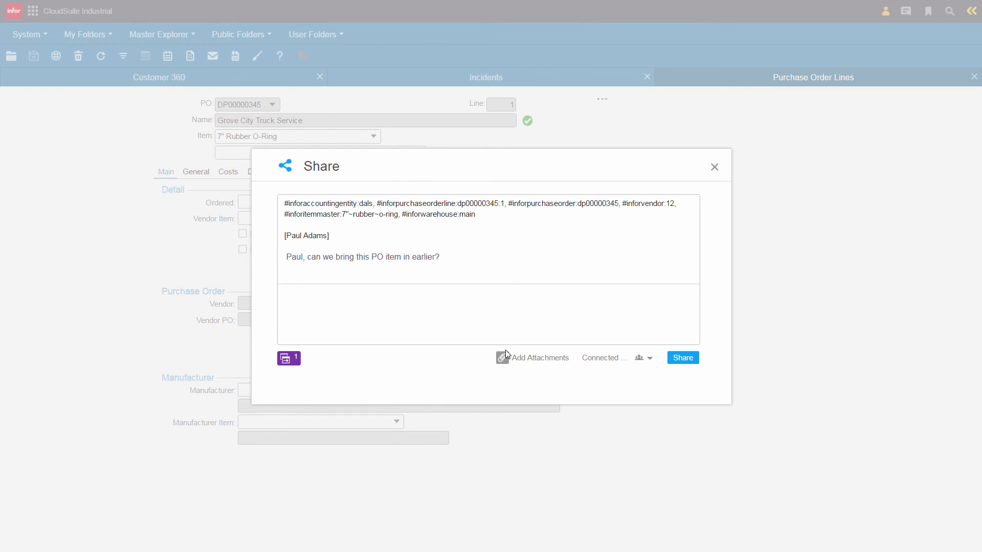
{"action": "left_click", "coordinate": [680, 359]}
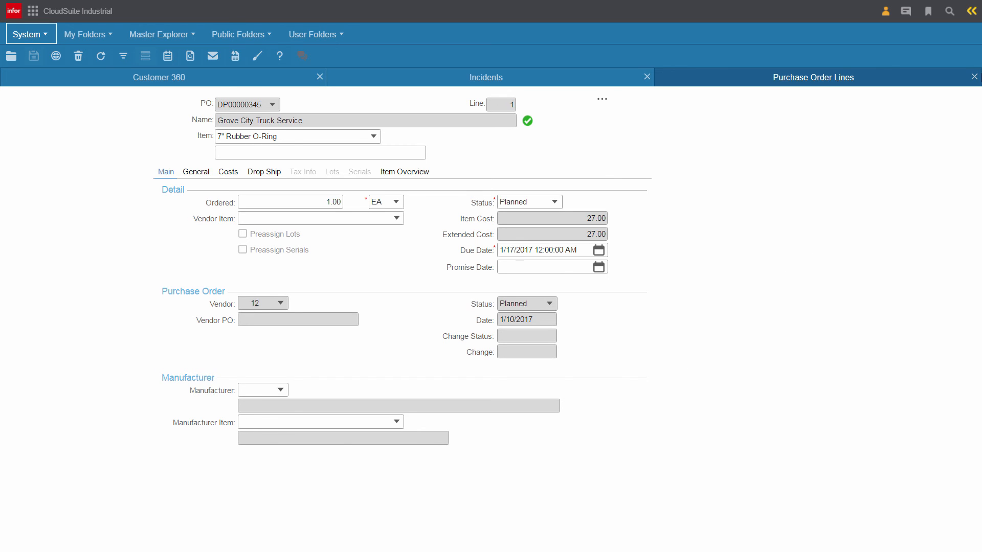
- Close the purchase order line and incident forms, and view the signed-in account's own posts for replies
{"action": "left_click", "coordinate": [977, 76]}
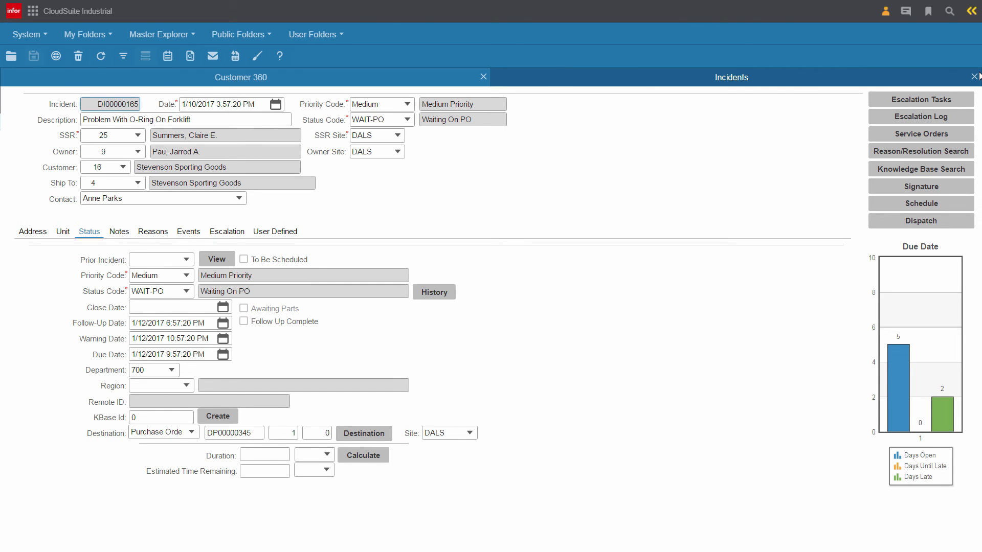
{"action": "left_click", "coordinate": [976, 77]}
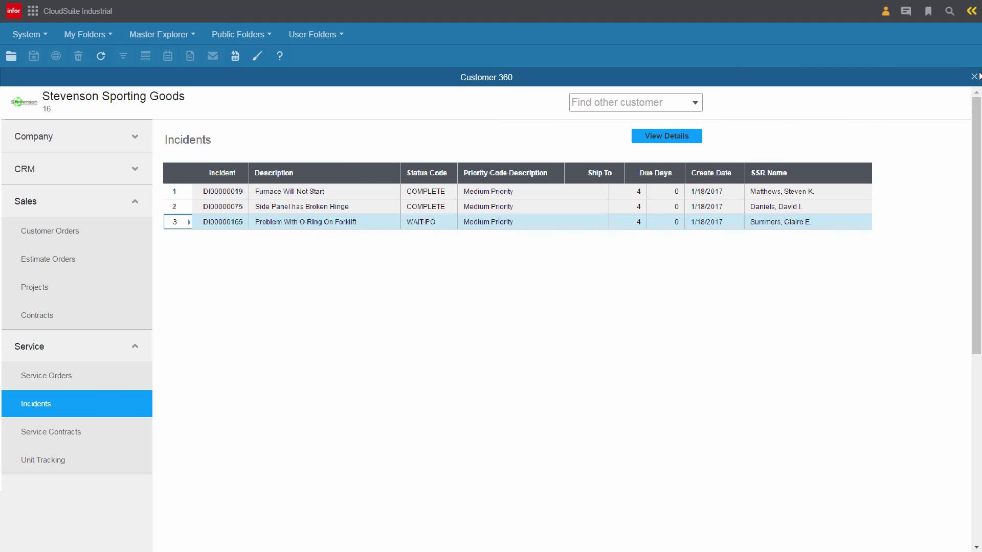
{"action": "left_click", "coordinate": [887, 15]}
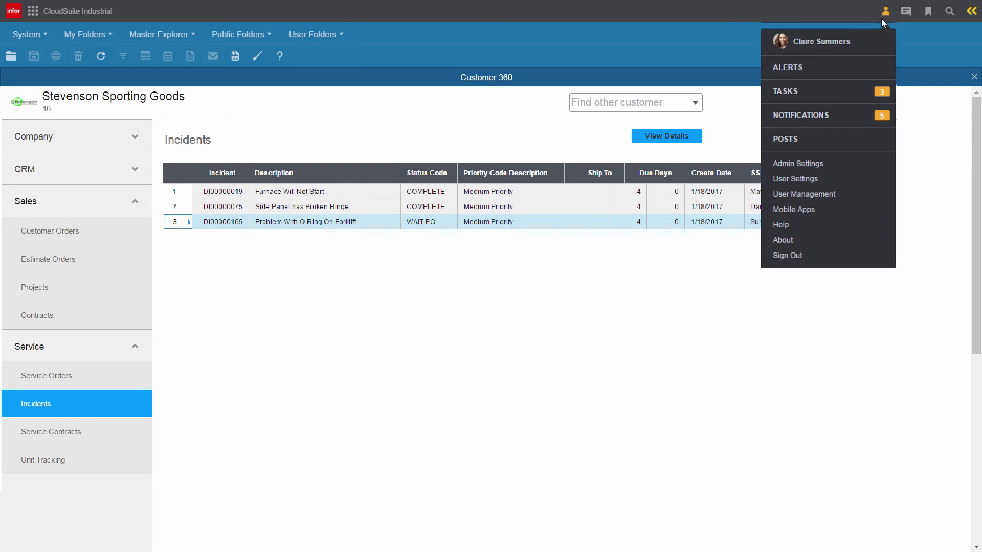
{"action": "left_click", "coordinate": [807, 142]}
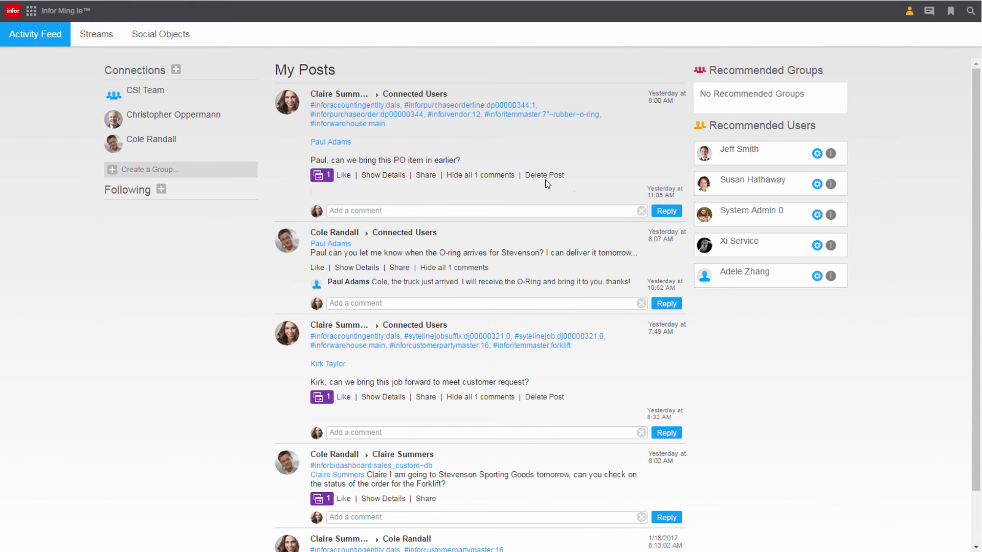